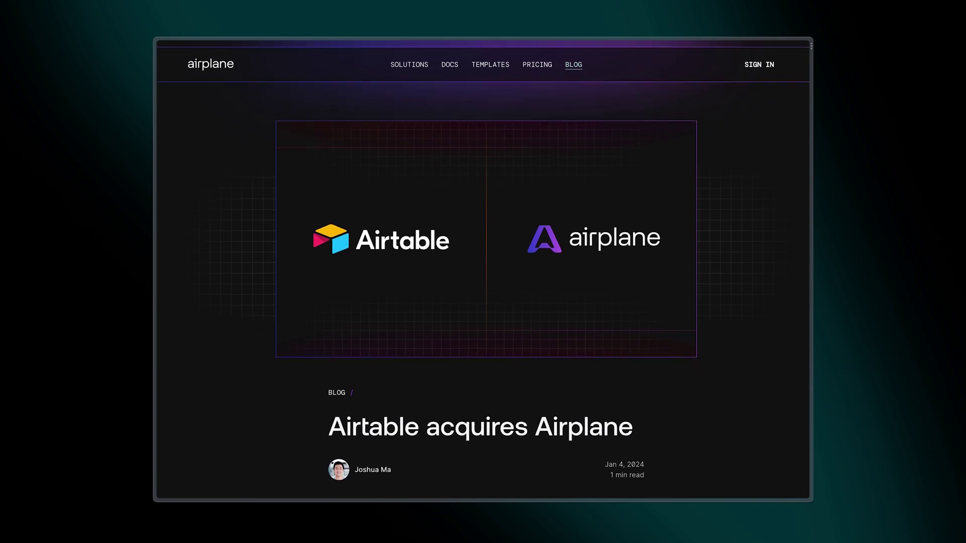
scroll(483, 302, "down", 1)
scroll(483, 302, "down", 1)
scroll(483, 302, "down", 1)
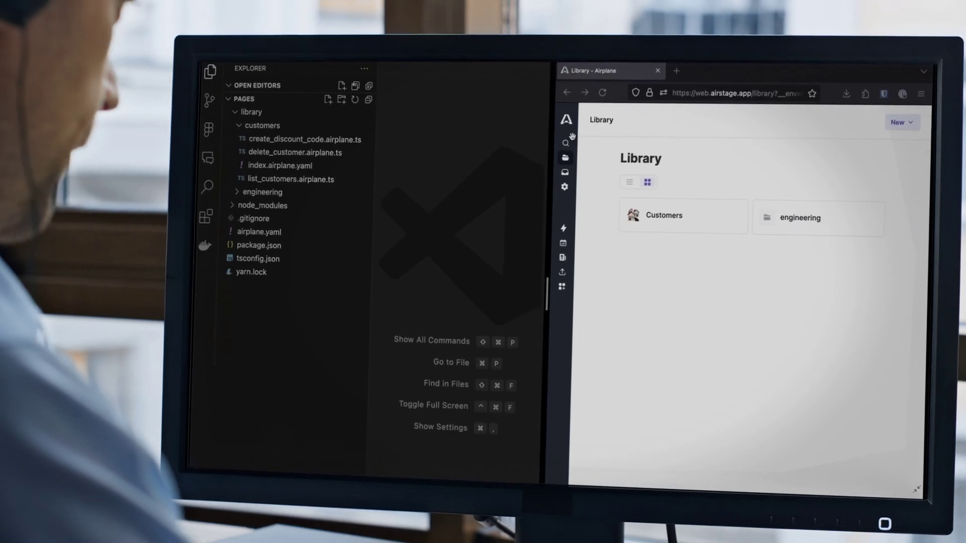
Step: Collapse the customers folder in the Explorer to hide its files
left_click(235, 123)
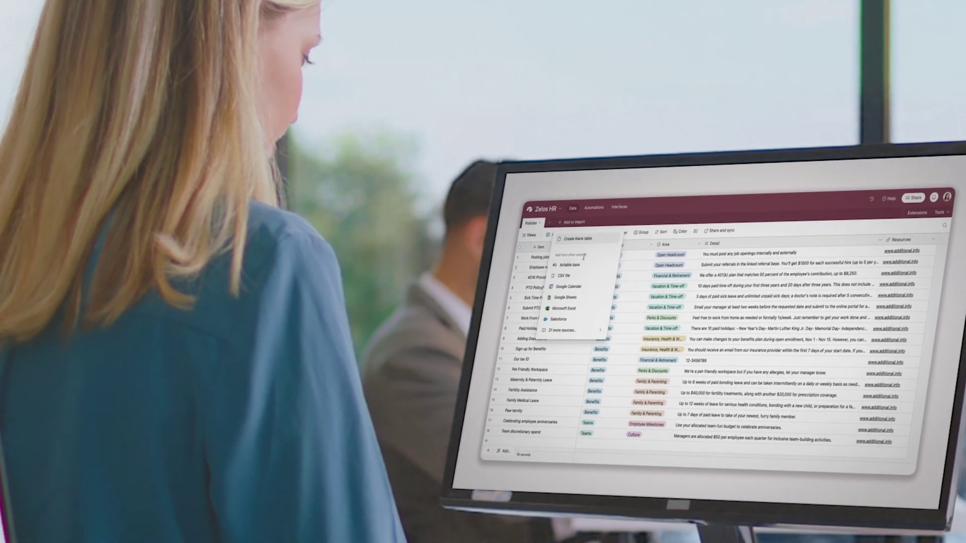
Step: Start an Add or import and choose the uploaded file to bring into the Zelos HR base
left_click(582, 276)
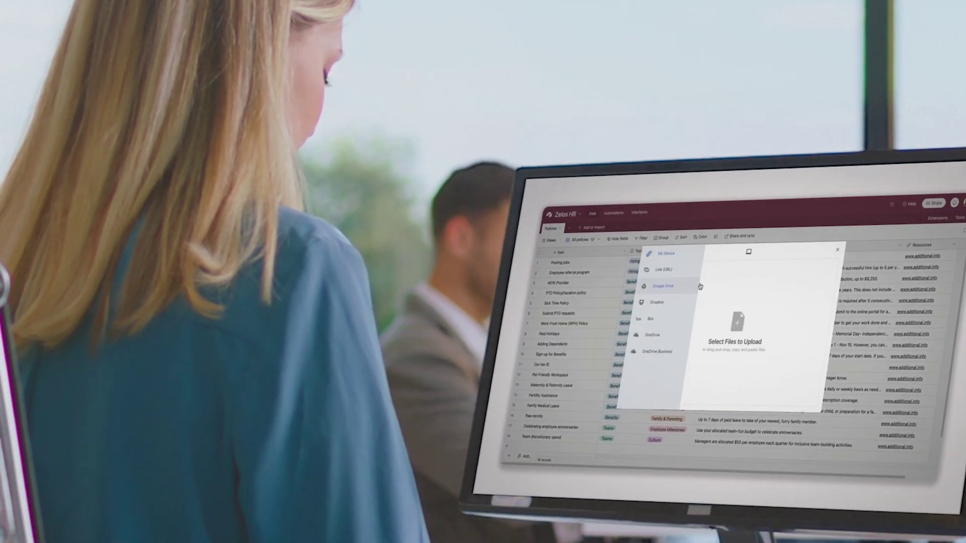
left_click(809, 404)
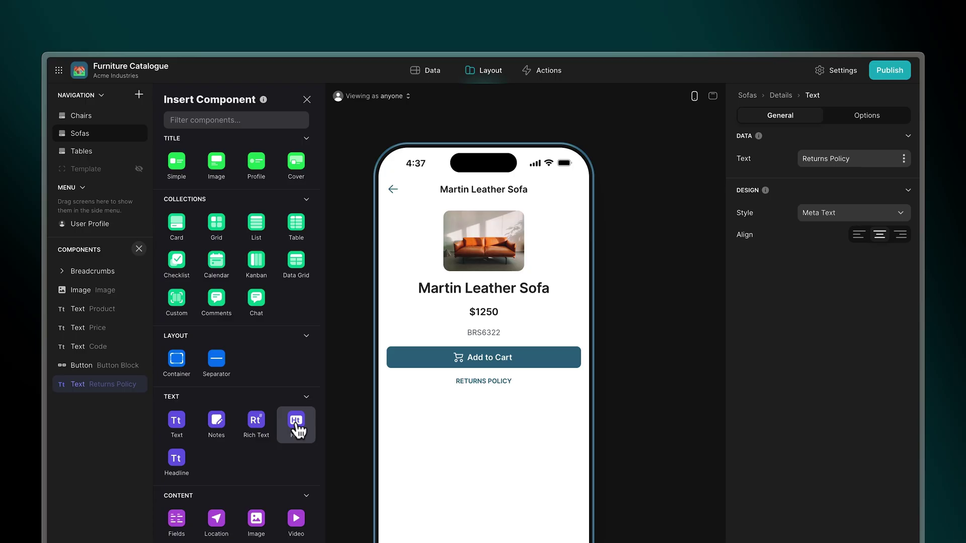
Step: Add a Hint component under the returns policy link and bind its Description to the Returns Policy column
left_click_drag(170, 426, 121, 427)
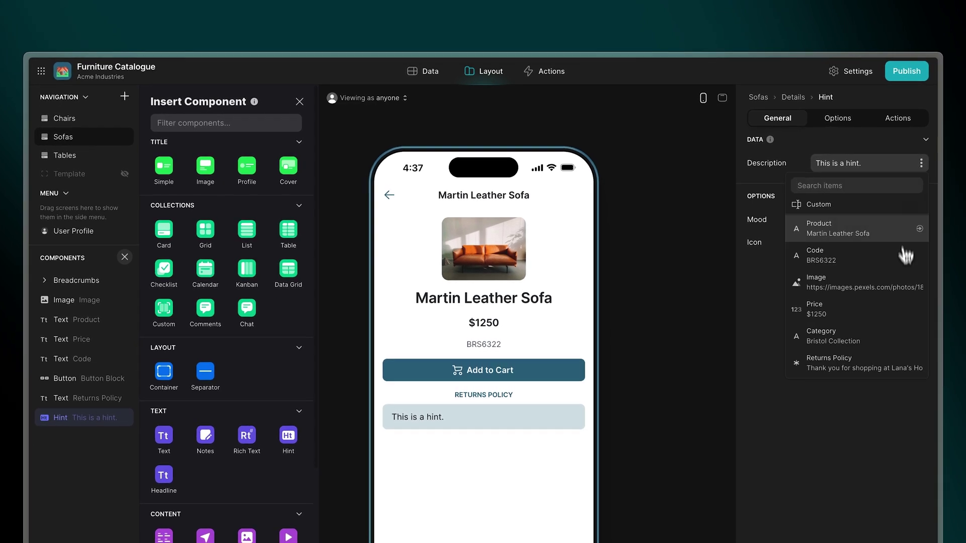
left_click(898, 371)
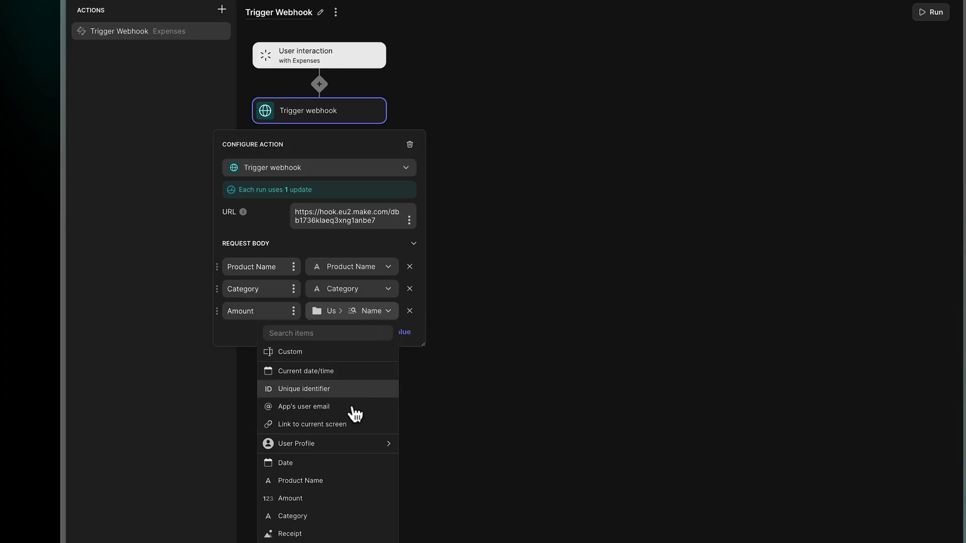
Step: Map the webhook body's Amount field to the Amount column
left_click(350, 499)
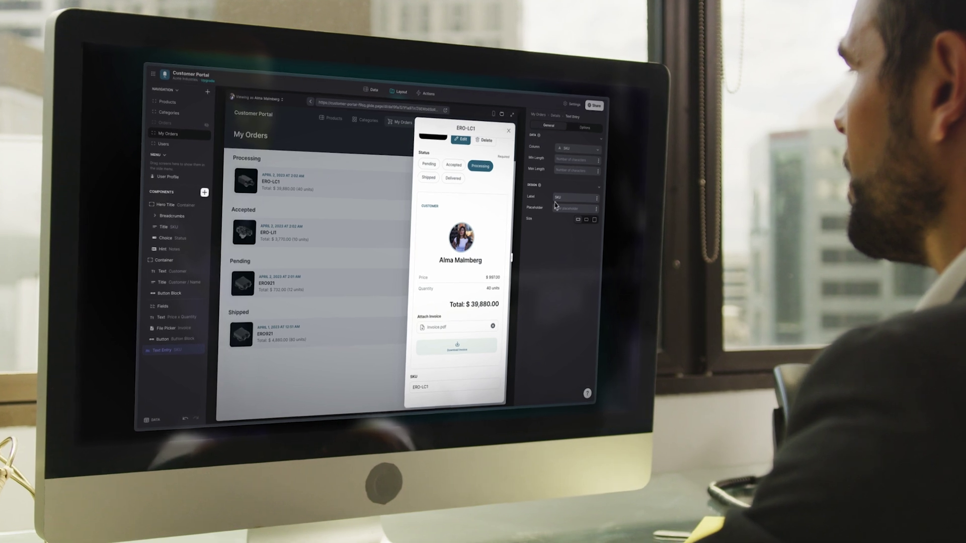
Step: Change the Text Entry's Column from SKU to Notes
left_click(559, 215)
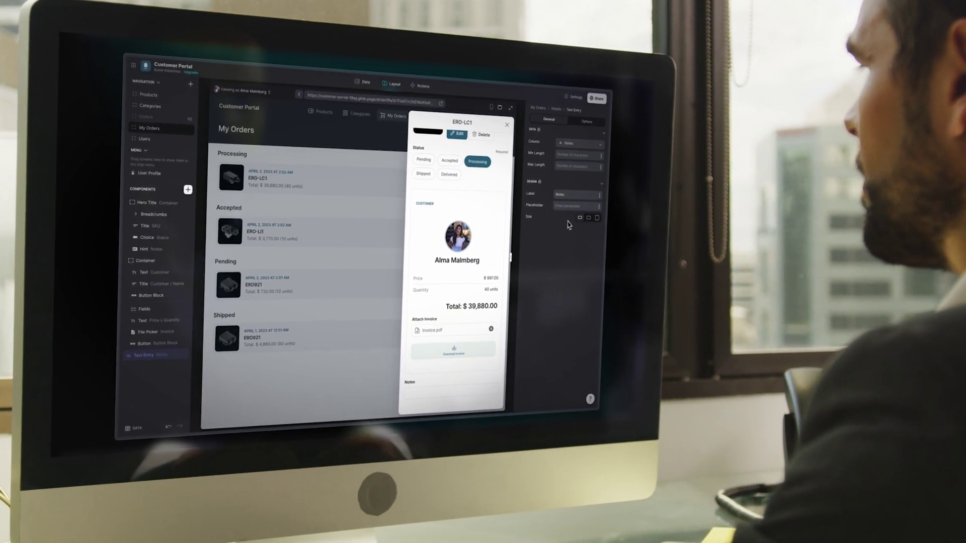